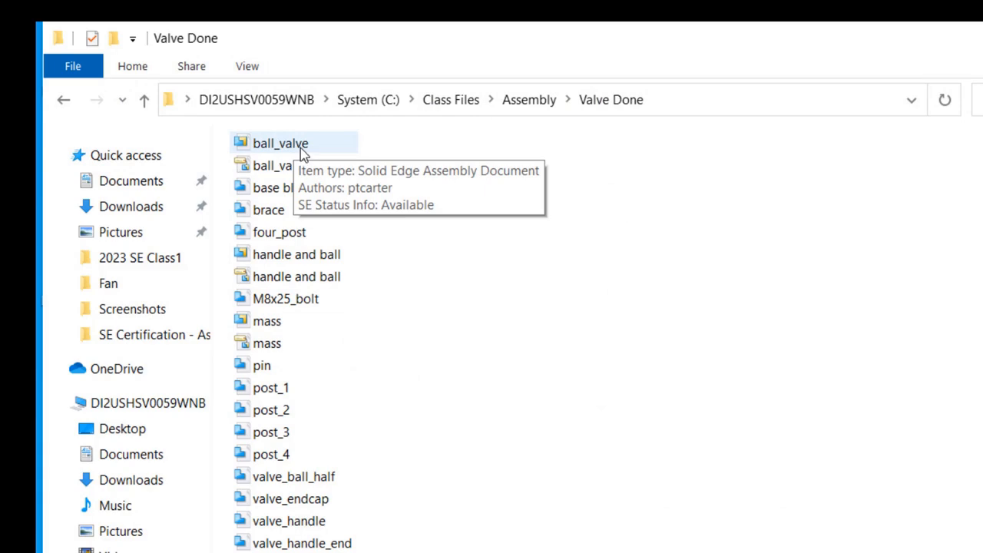
Open the ball_valve assembly from the Valve Done folder and switch to the ERA environment.
click(300, 147)
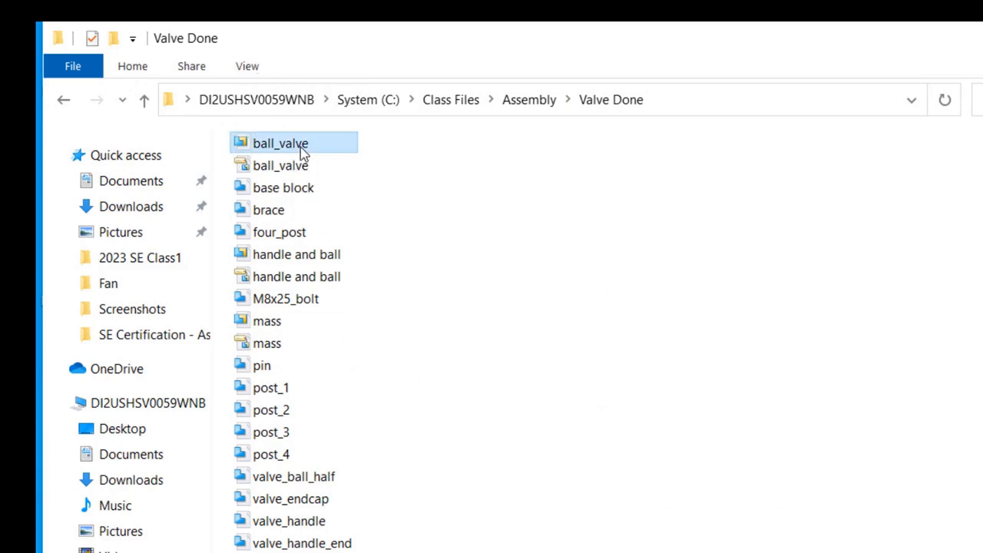
click(300, 147)
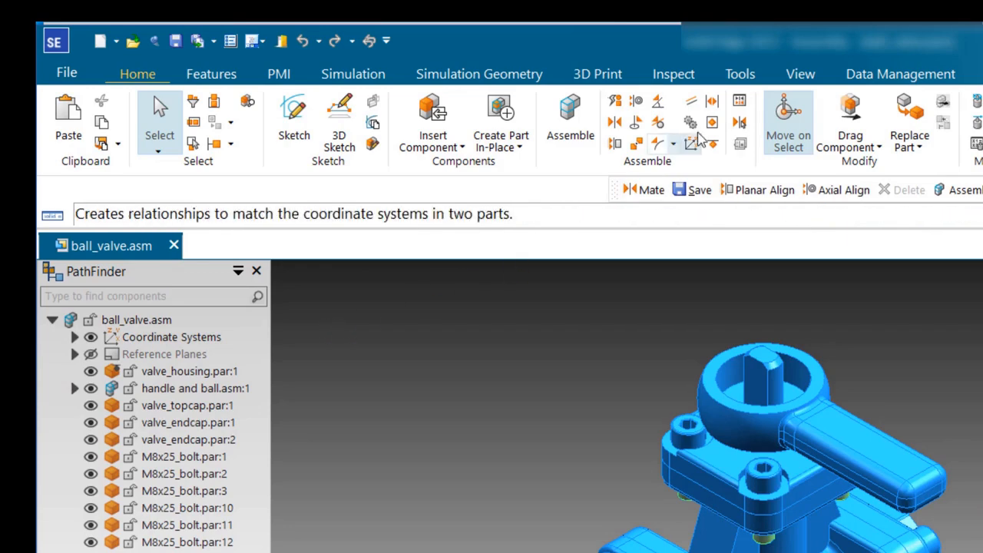
click(740, 75)
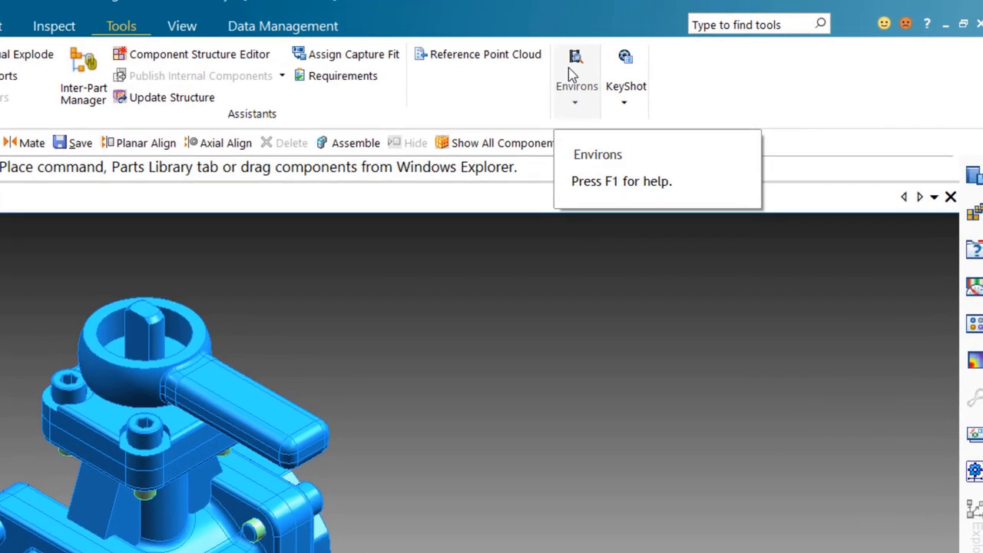
click(575, 106)
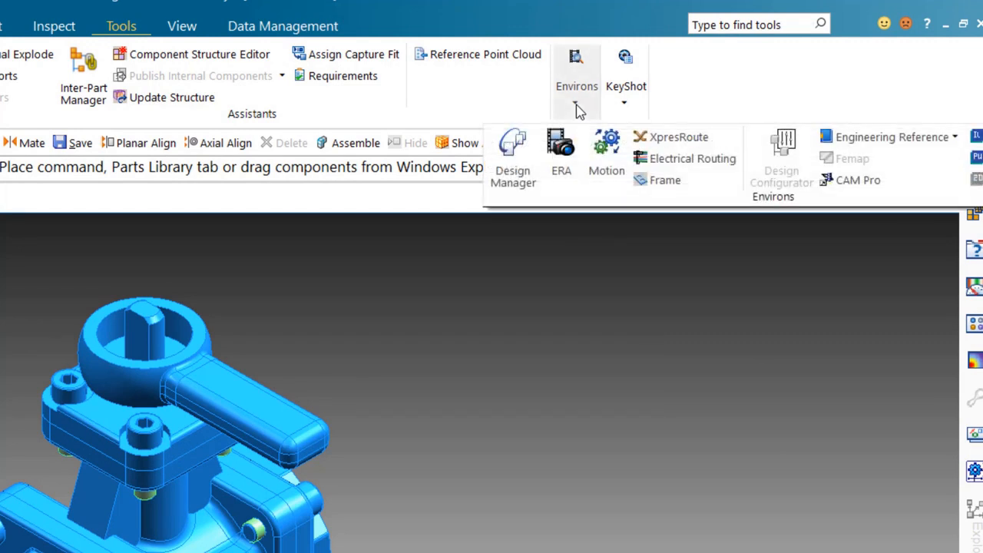
click(563, 179)
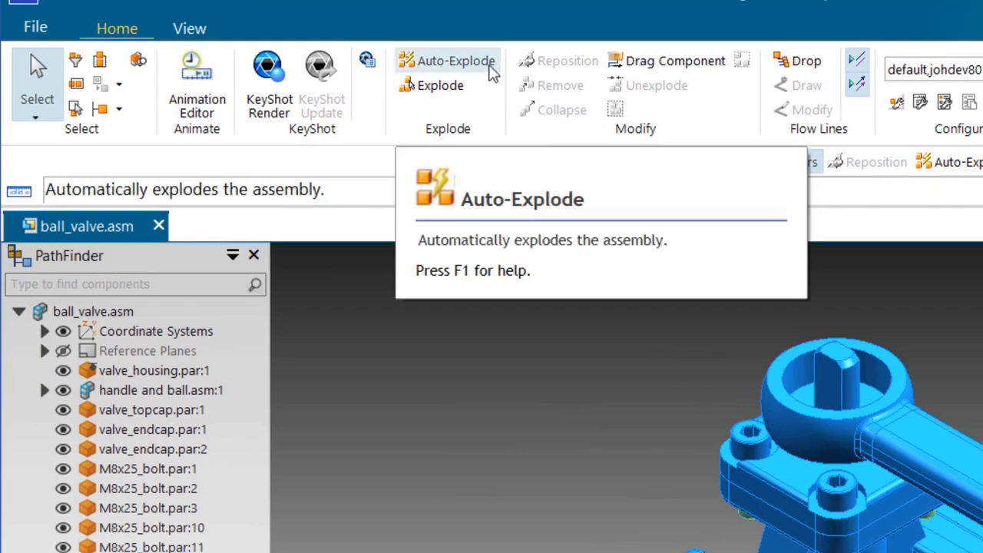
Auto-explode the top-level assembly using the automatic spread distance.
click(488, 68)
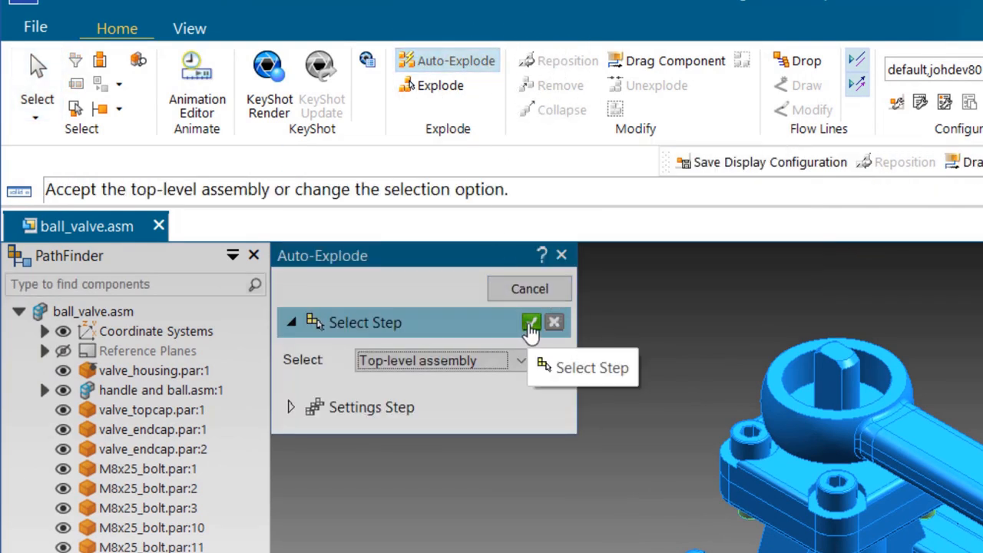
click(530, 326)
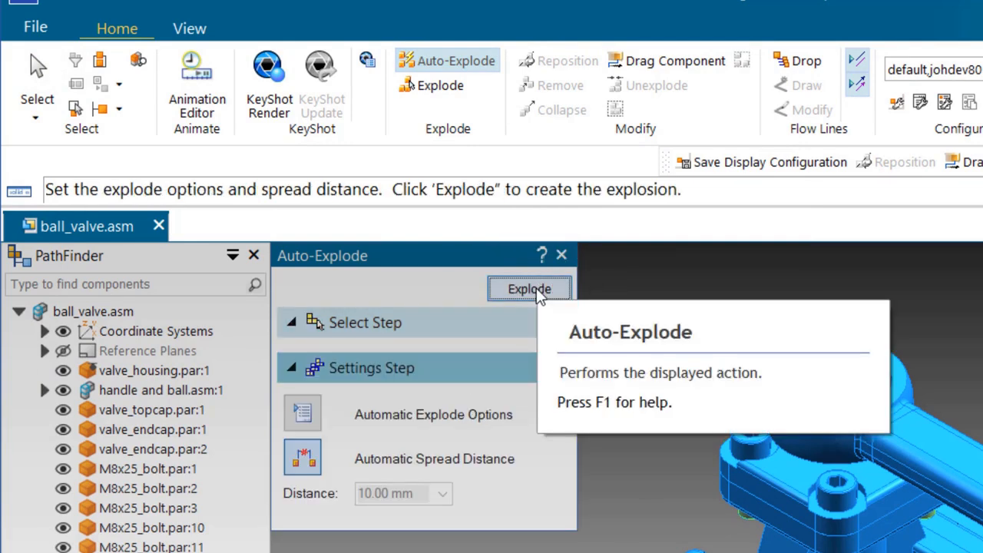
click(537, 291)
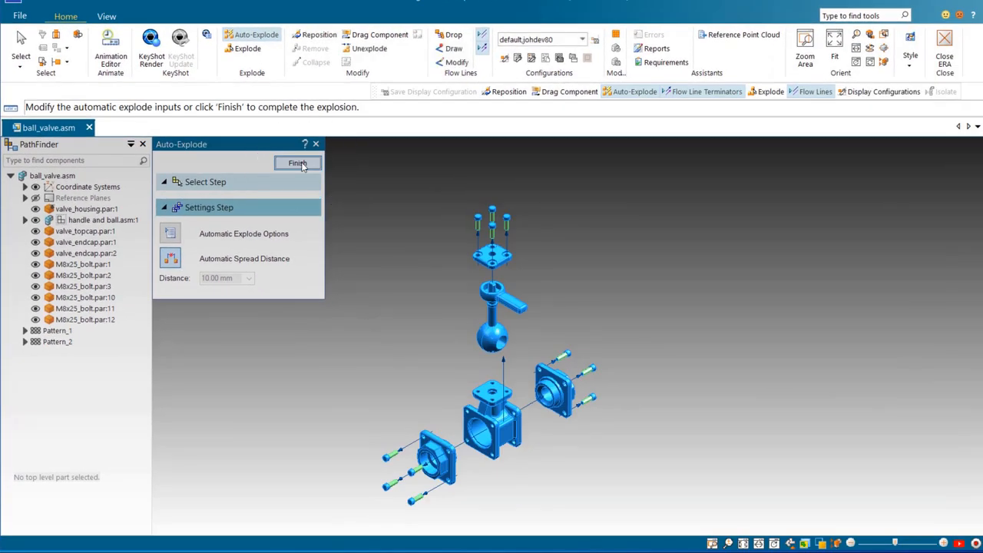
click(298, 164)
Reposition the handle and ball subassembly in the explosion so it sits above the rear top-cap bolt.
scroll(601, 263, down, 1)
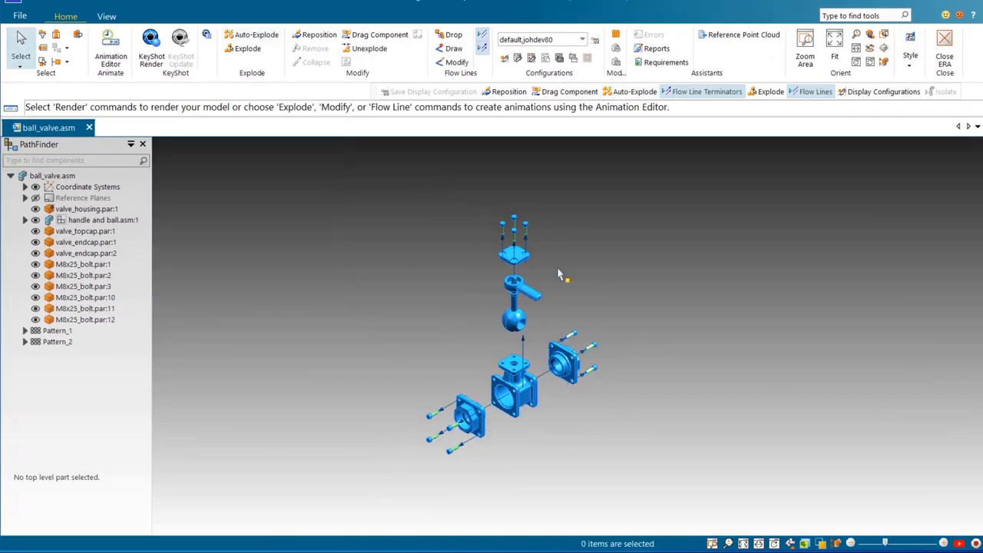
scroll(460, 337, up, 2)
scroll(453, 337, down, 1)
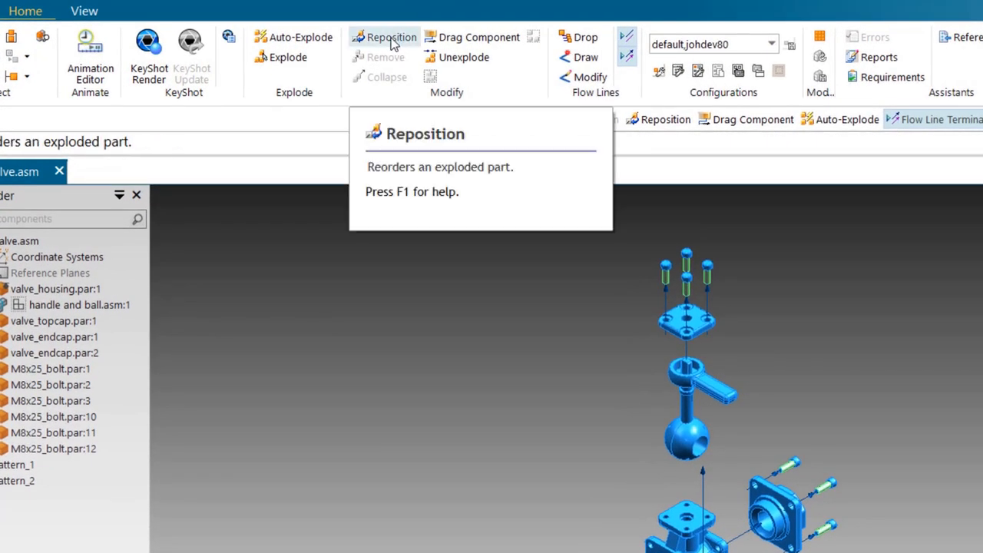
click(392, 40)
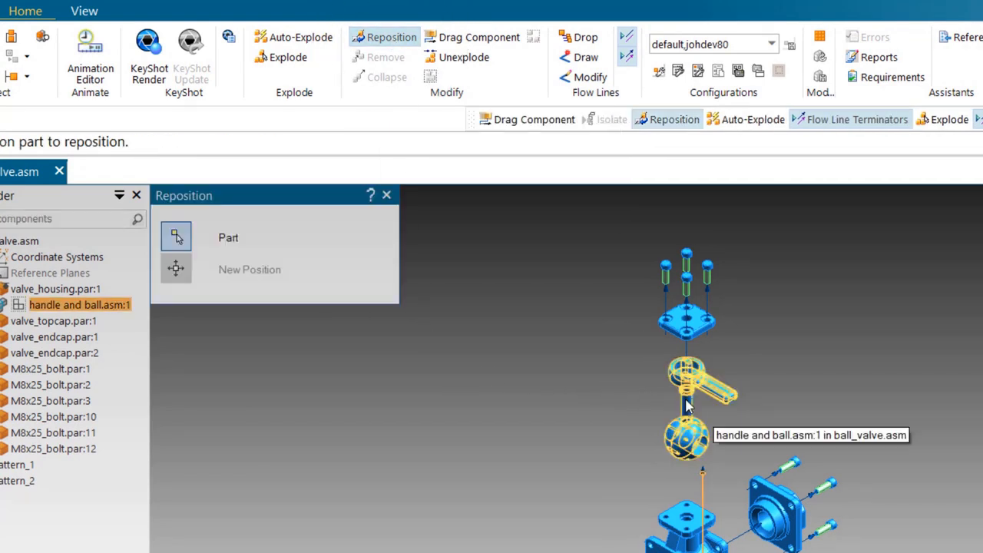
click(687, 407)
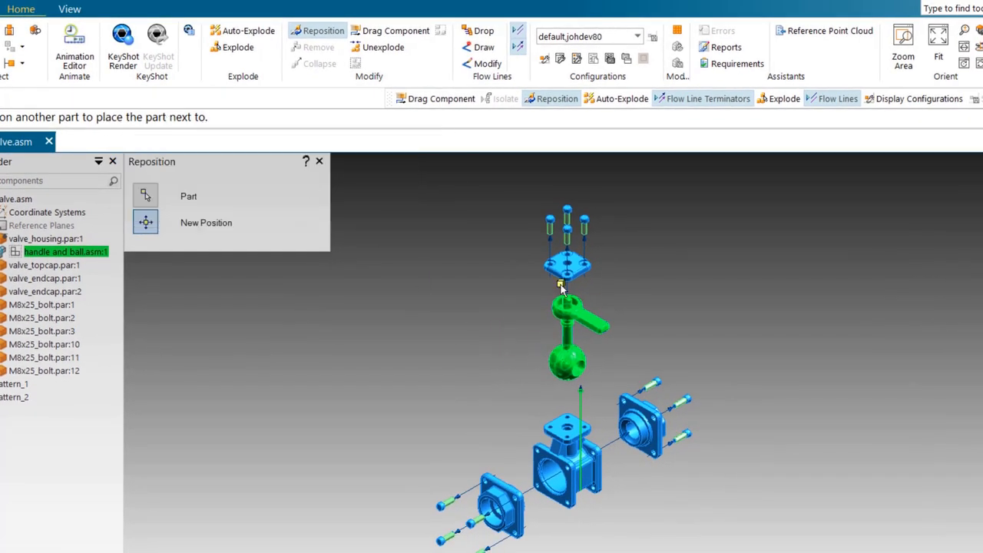
click(567, 215)
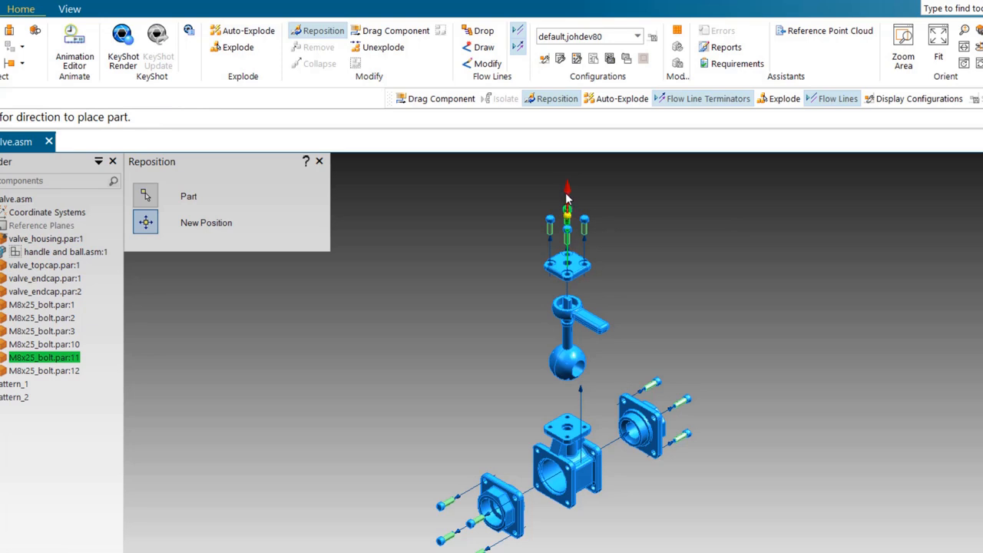
click(566, 192)
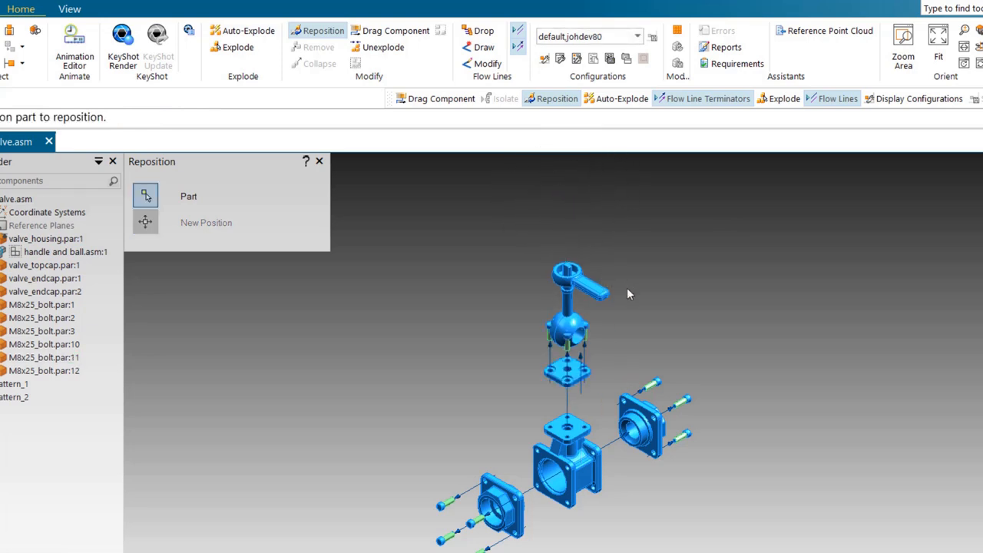
click(319, 162)
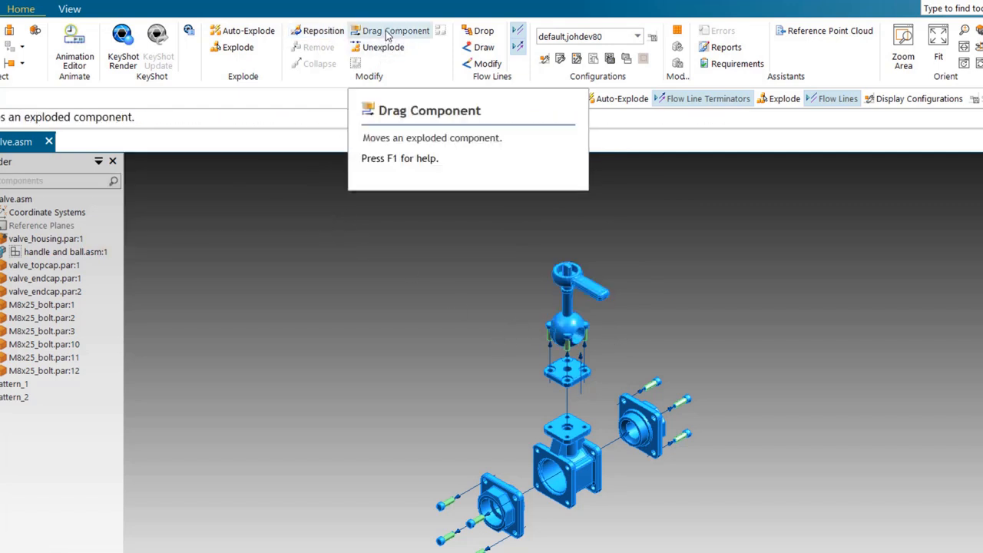
Move the exploded handle and ball subassembly upward along the Z axis, clear of the top-cap bolts.
click(388, 36)
click(565, 297)
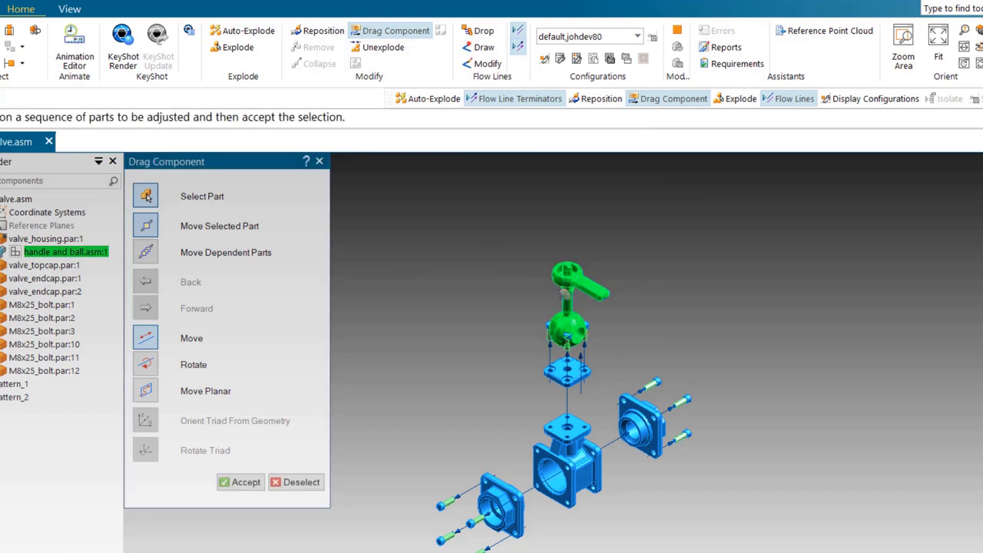
click(247, 482)
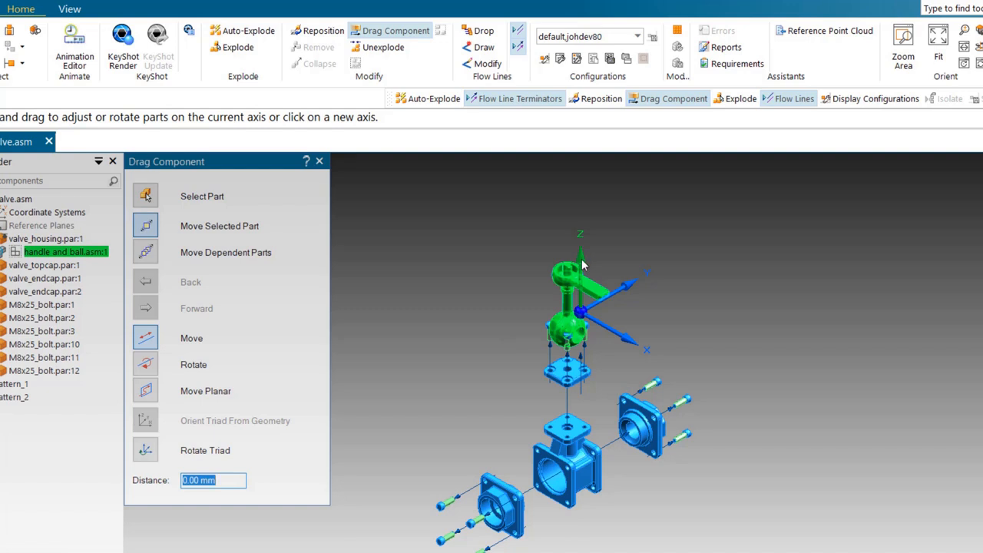
drag(582, 264, 567, 188)
key(Escape)
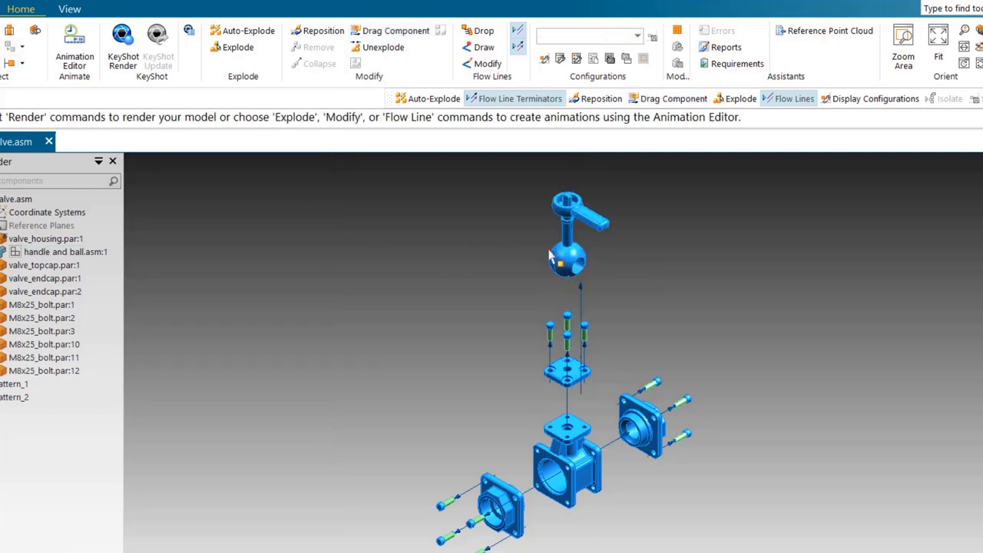
click(595, 229)
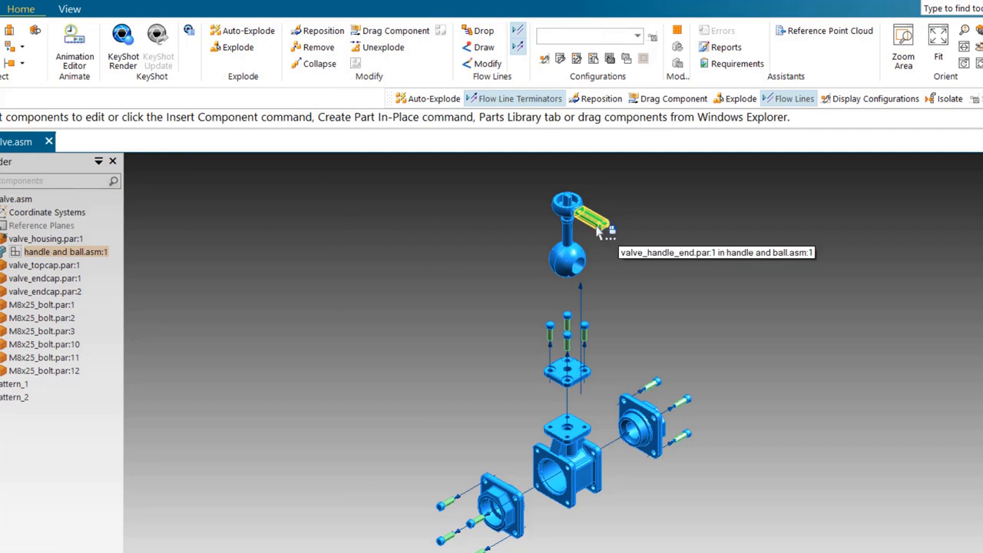
click(362, 31)
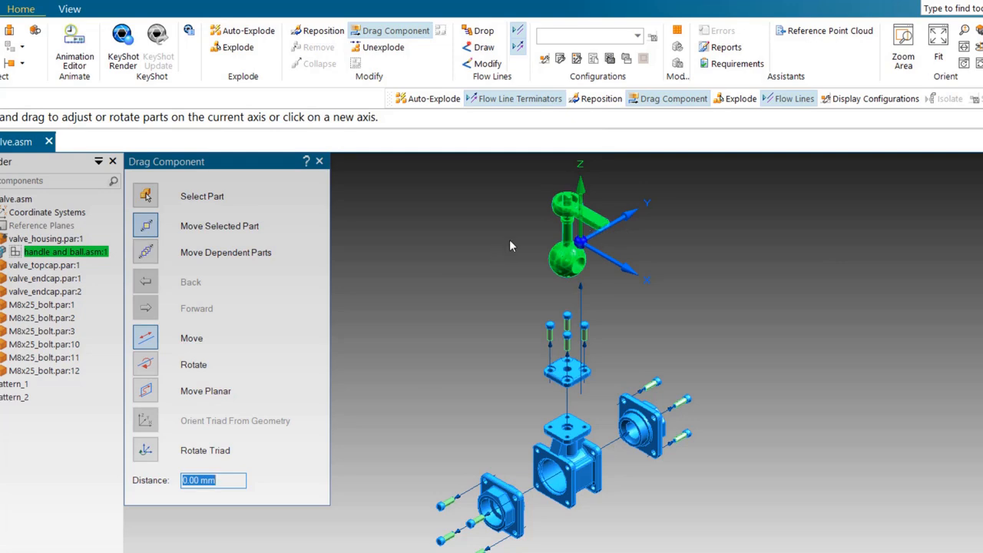
key(Escape)
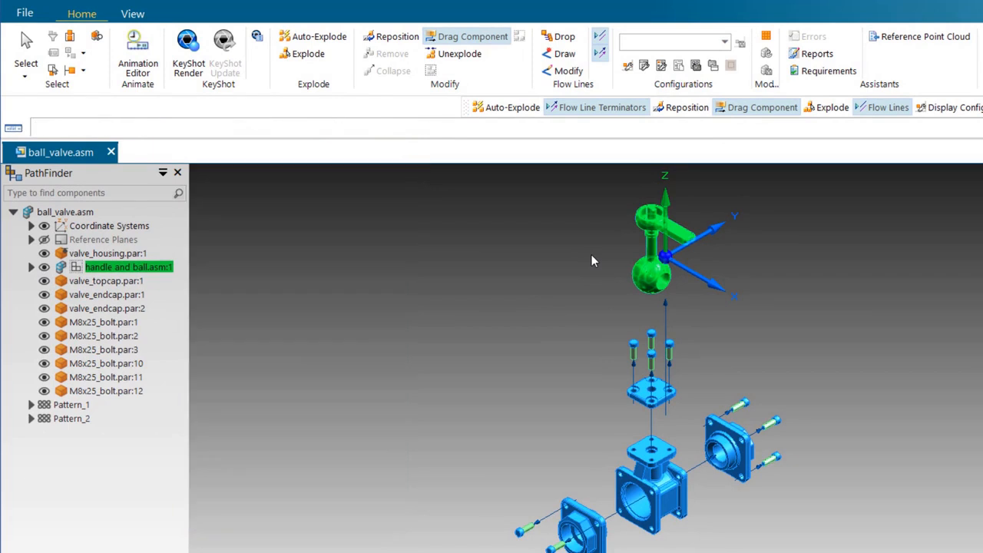
key(Escape)
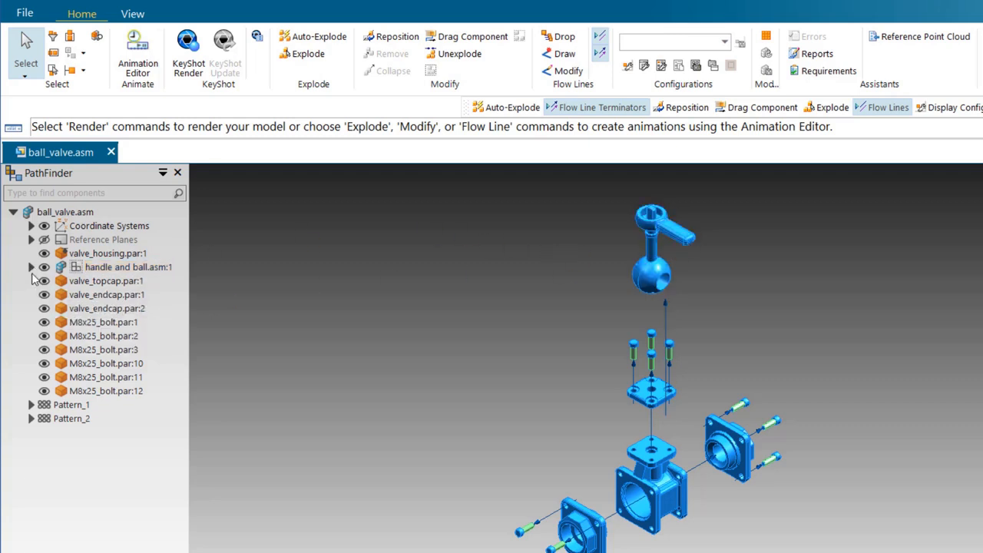
Auto-explode the handle and ball.asm:1 subassembly into its parts using the automatic spread distance.
key(ctrl)
key(ctrl)
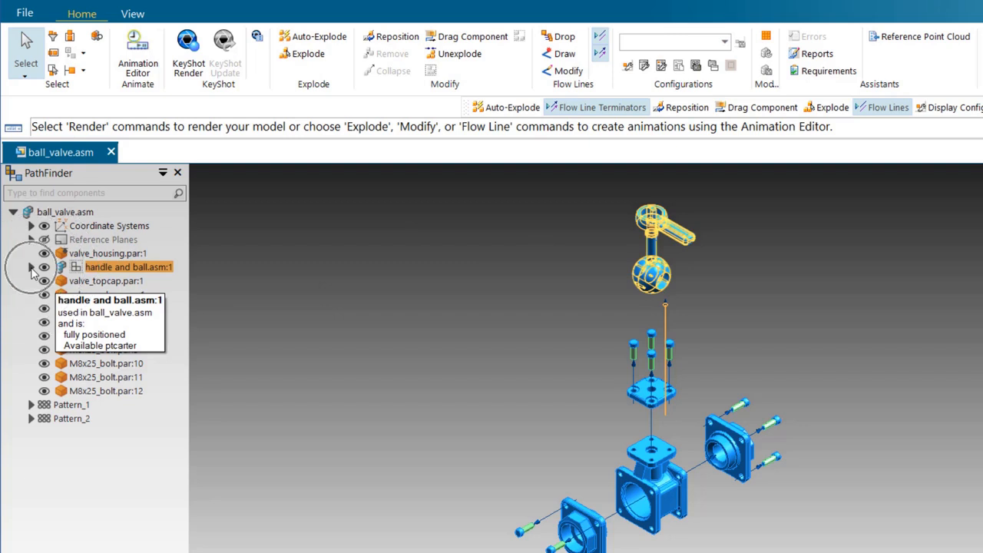
click(31, 268)
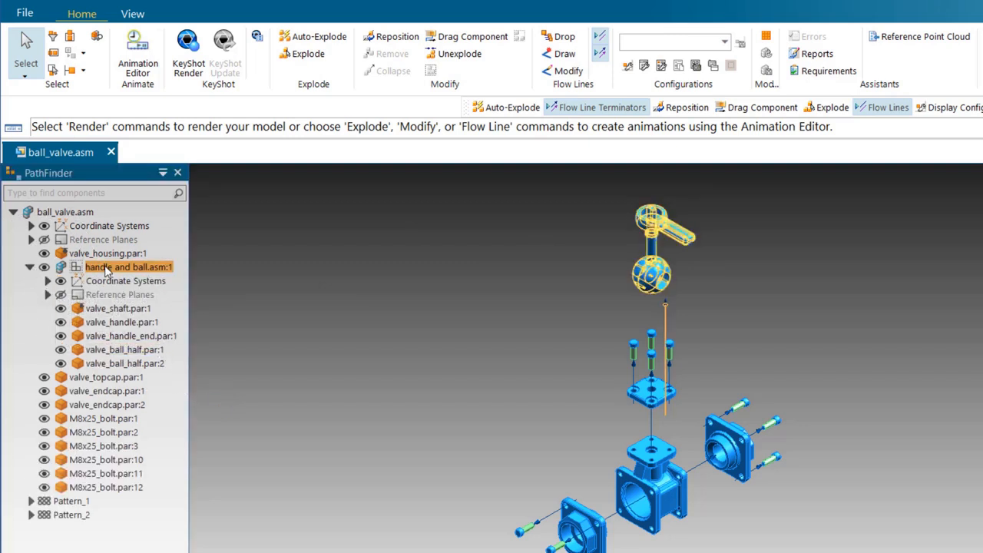
click(105, 268)
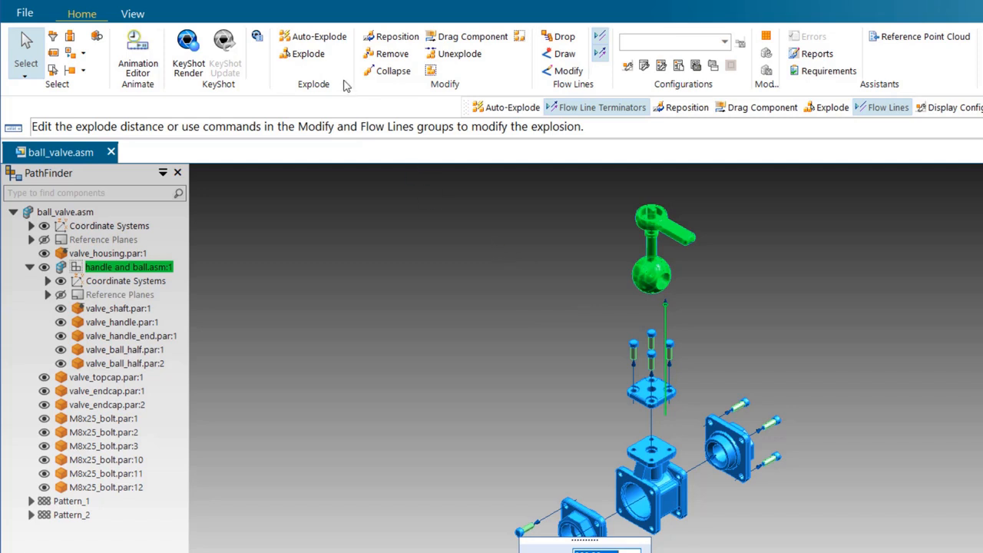
click(324, 43)
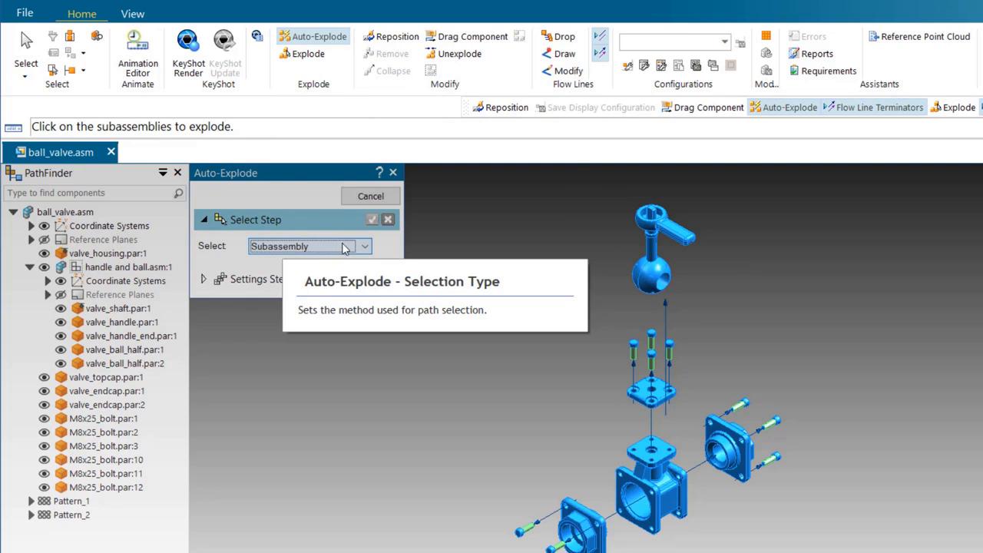
click(651, 263)
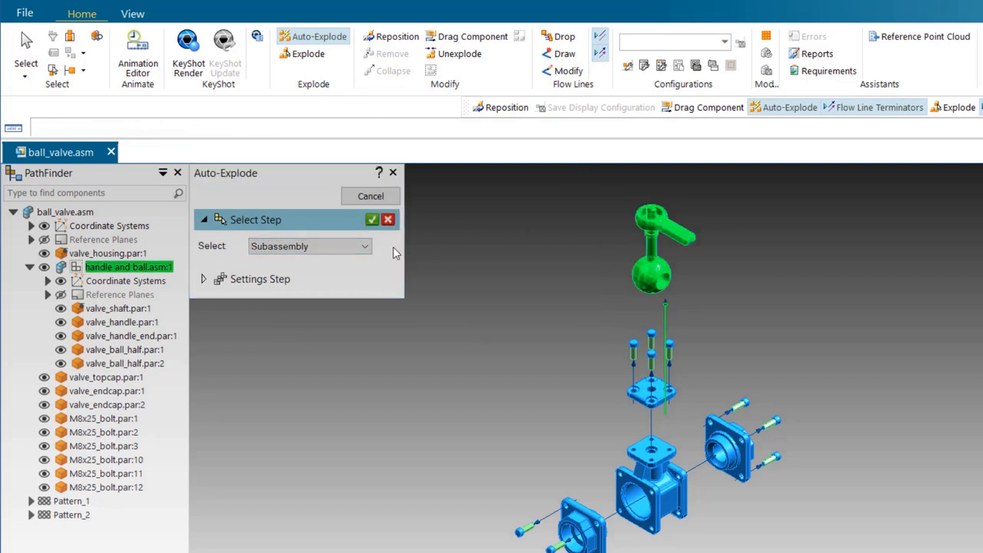
click(372, 221)
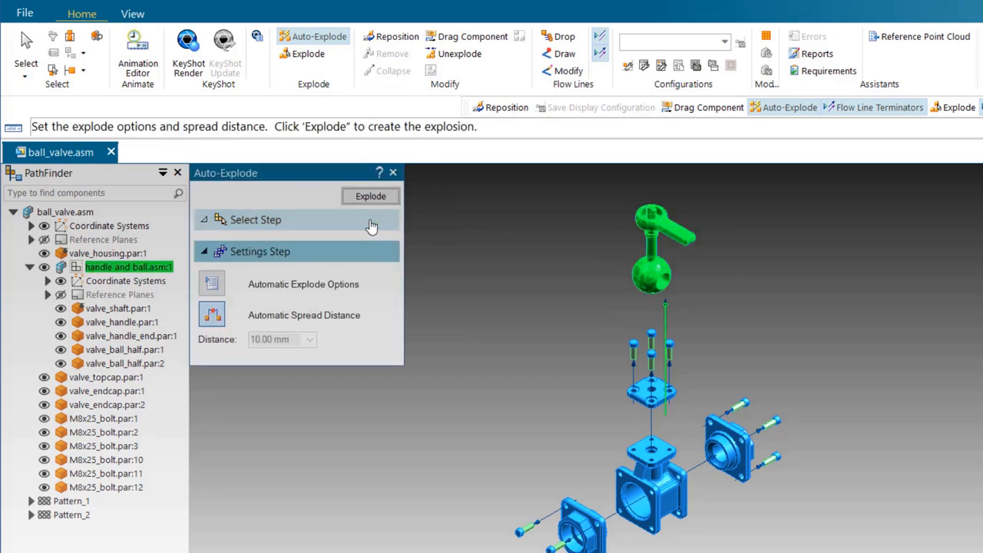
click(370, 197)
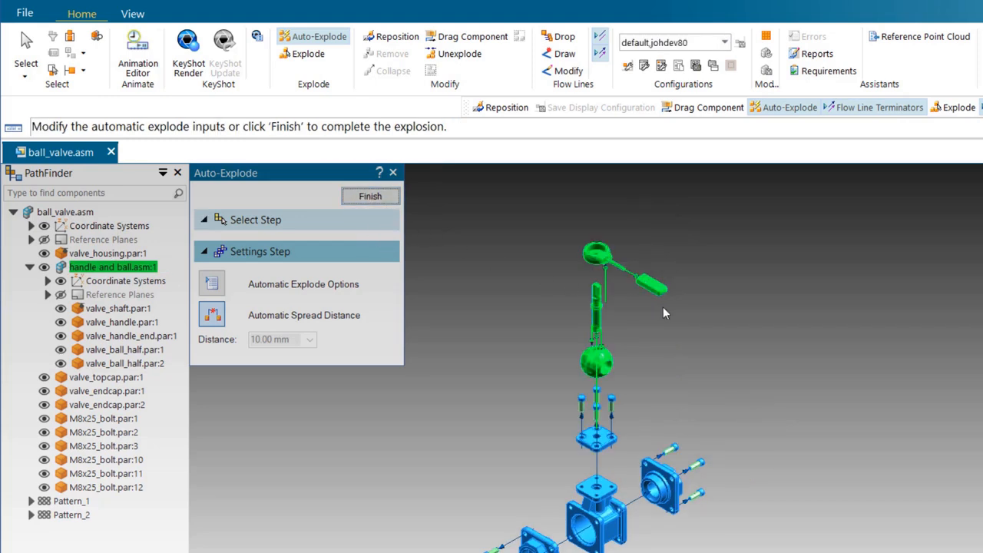
click(372, 197)
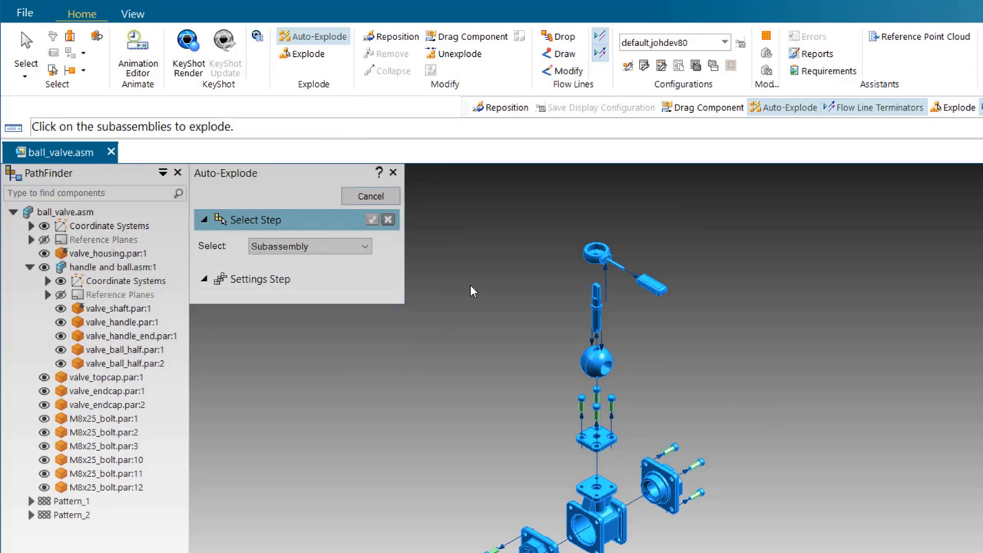
middle_drag(501, 324, 642, 270)
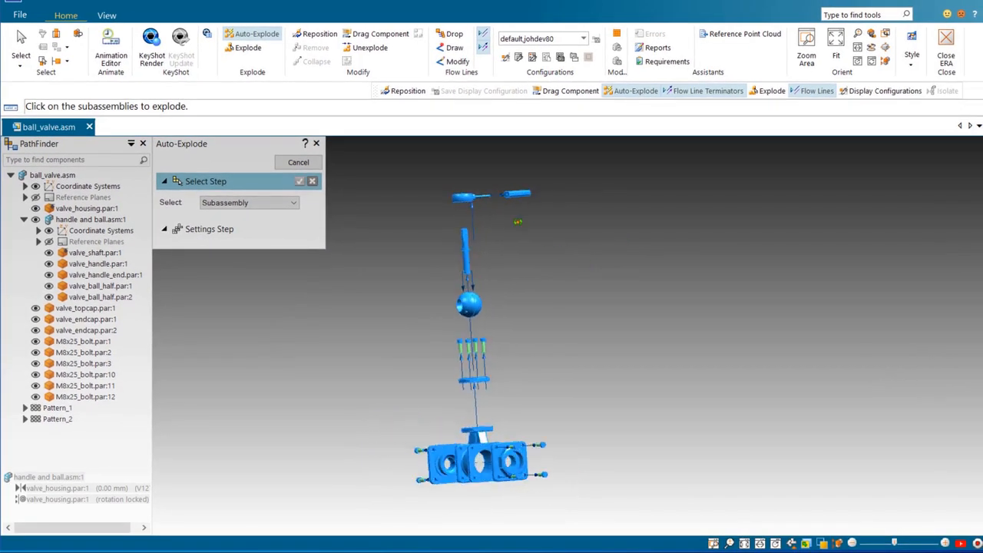
middle_drag(518, 222, 417, 267)
click(21, 46)
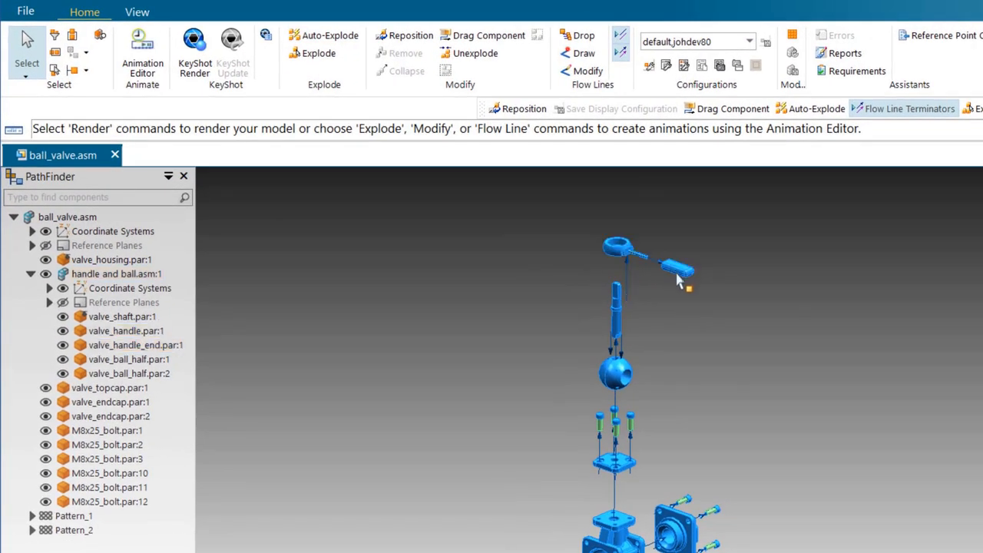
Move the exploded valve_handle_end part farther away from the handle ring along the X axis.
click(645, 266)
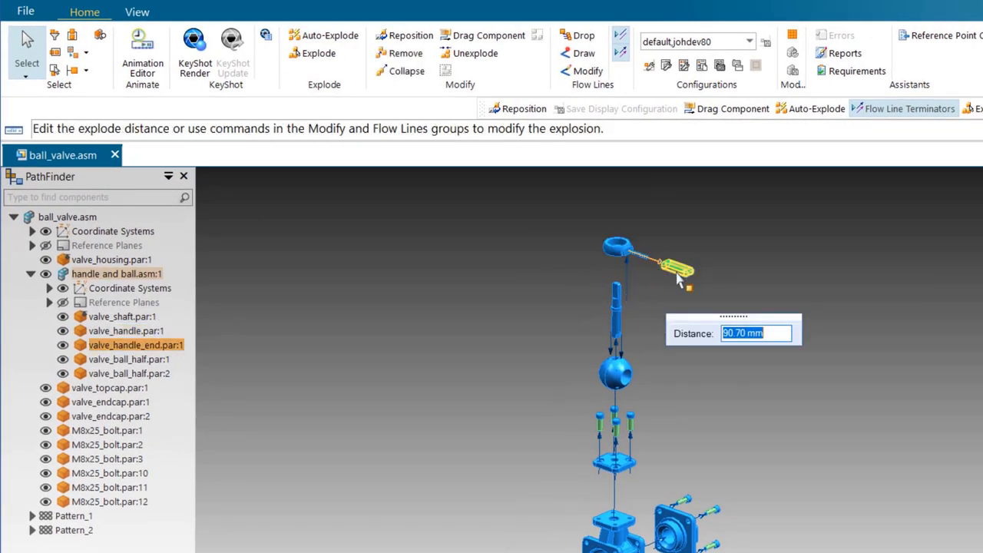
click(470, 35)
click(739, 297)
drag(730, 296, 814, 329)
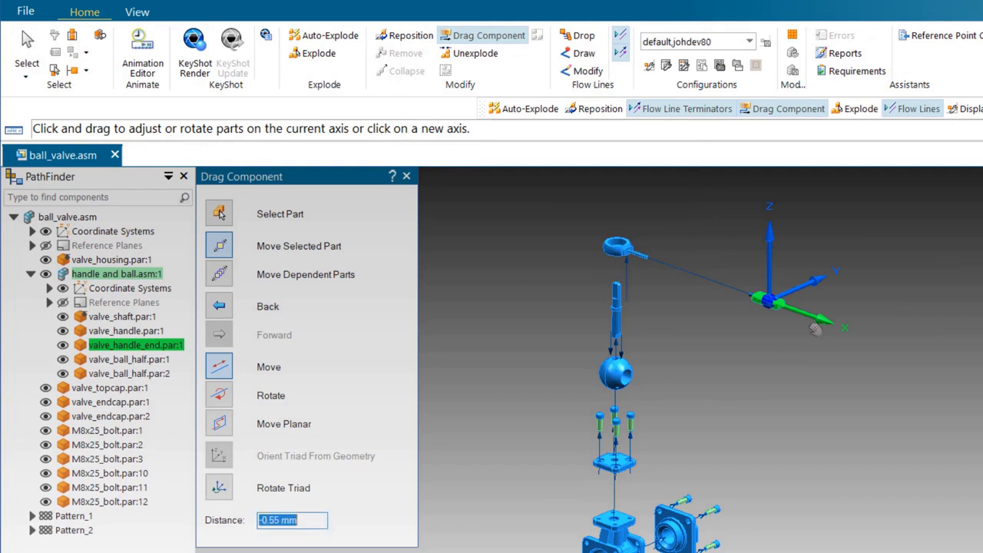
key(Escape)
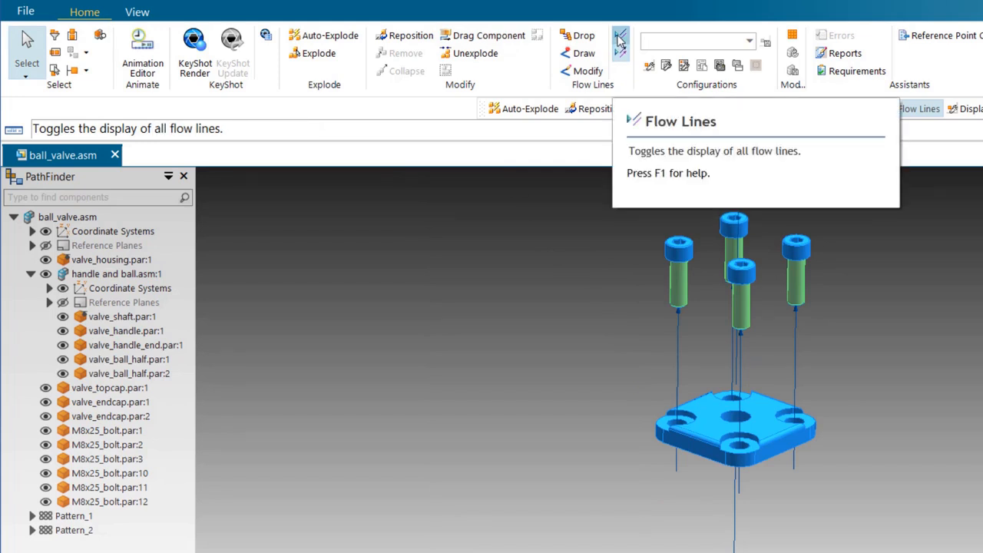
Toggle the flow lines off and on, and do the same for the flow line terminators.
click(620, 42)
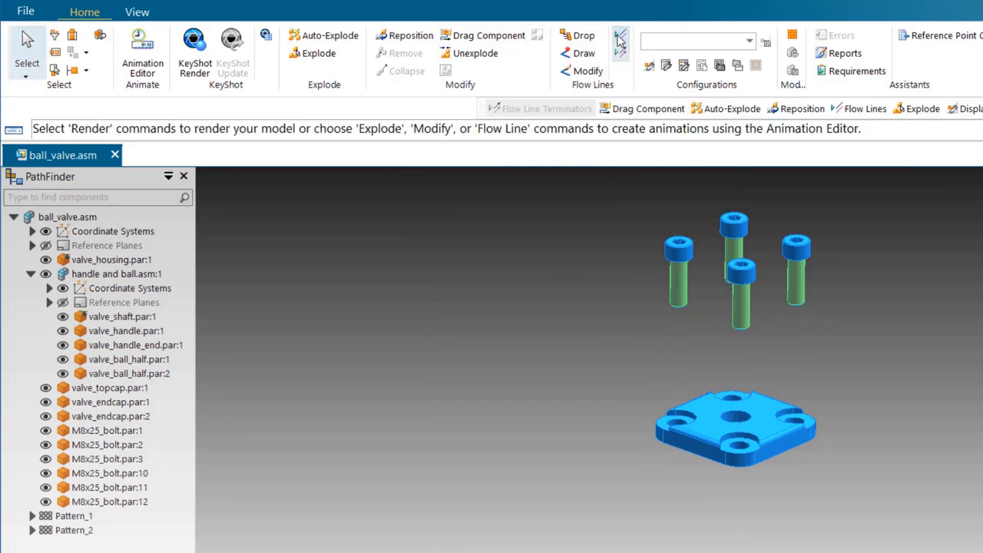
click(619, 42)
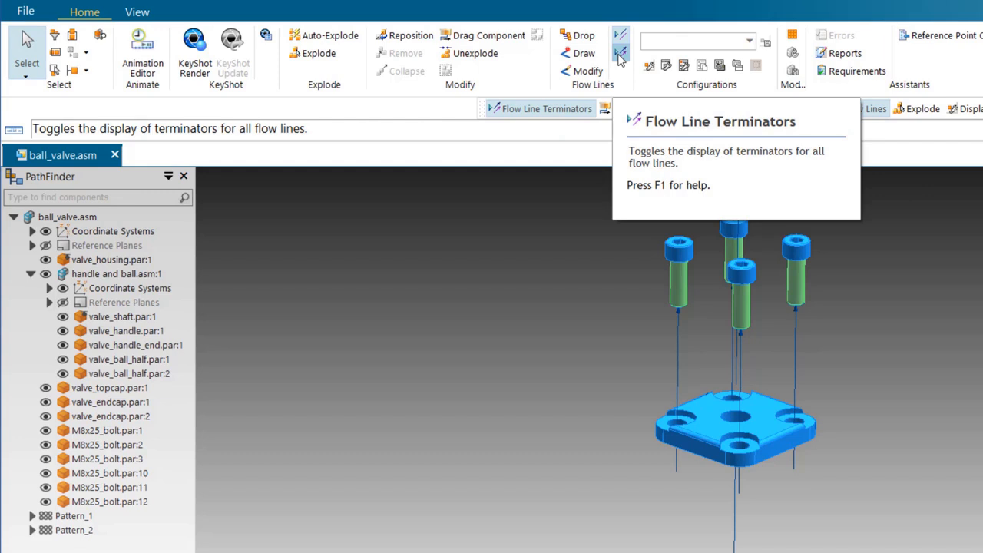
click(619, 59)
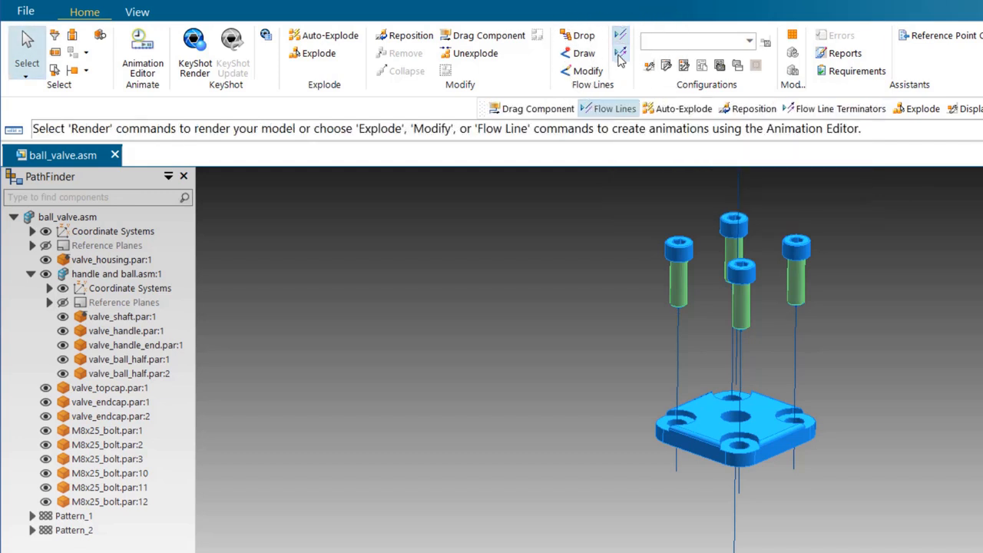
click(619, 53)
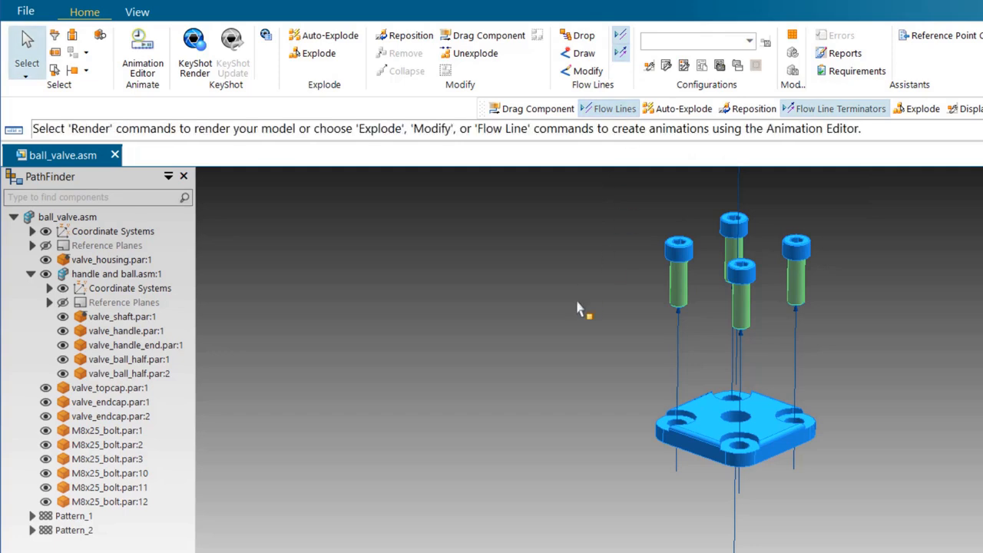
scroll(535, 321, down, 2)
scroll(894, 282, down, 3)
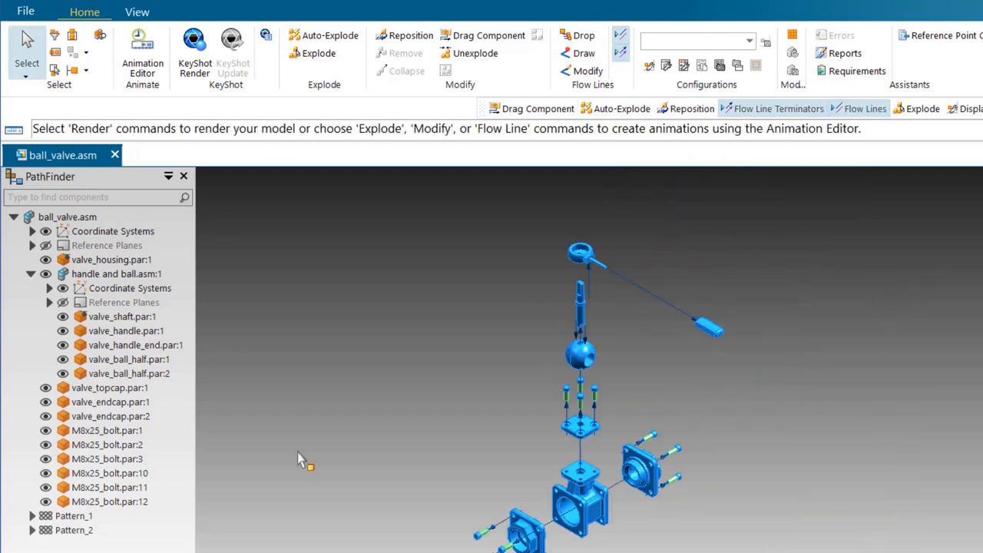